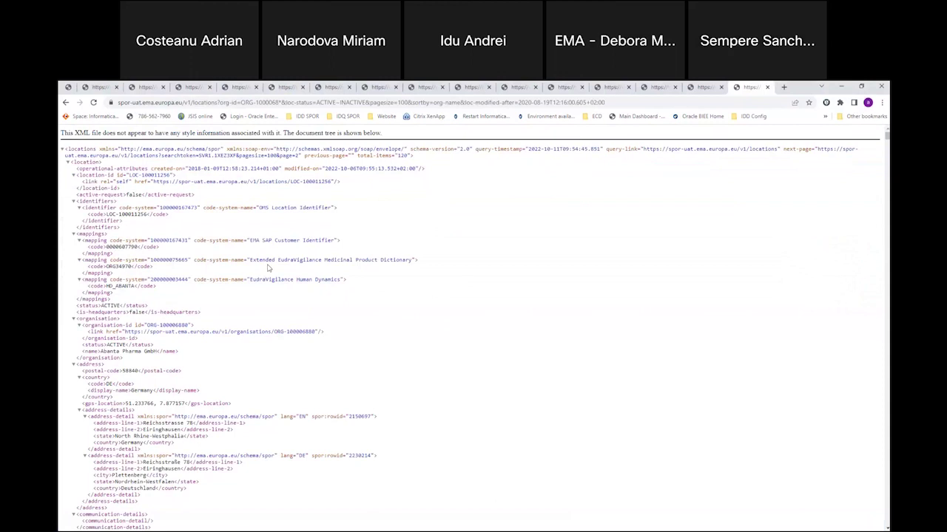
# Return to the /v1/organisations listing response, which reports 30866 total items.
pyautogui.hotkey('ctrl', '1')
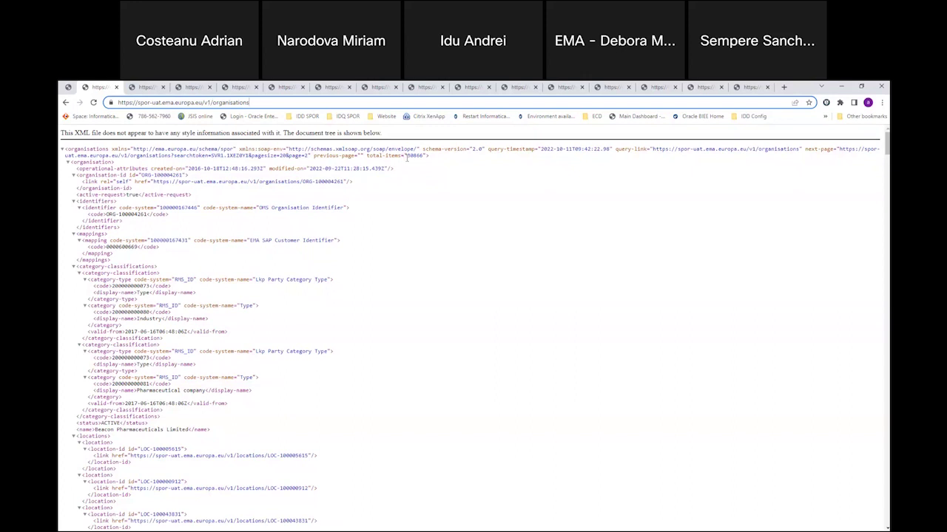
pyautogui.doubleClick(414, 156)
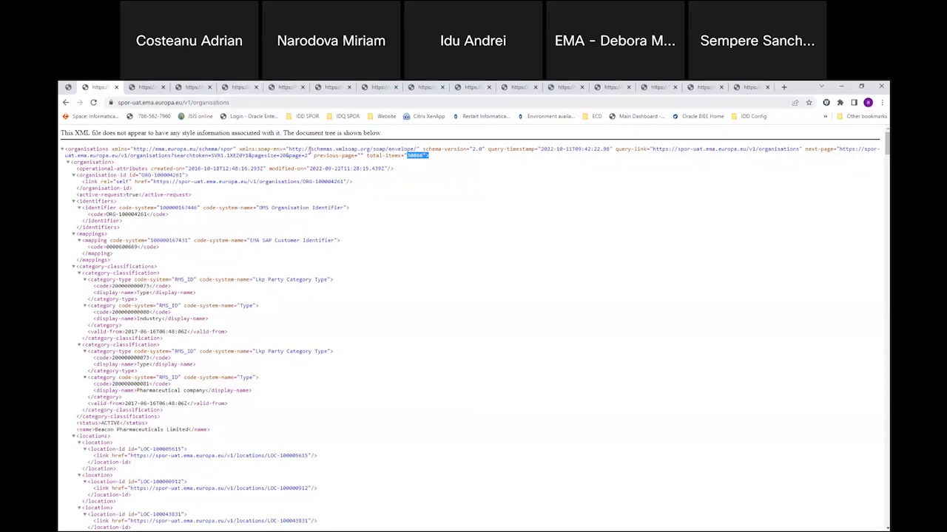
pyautogui.moveTo(251, 156); pyautogui.dragTo(286, 158)
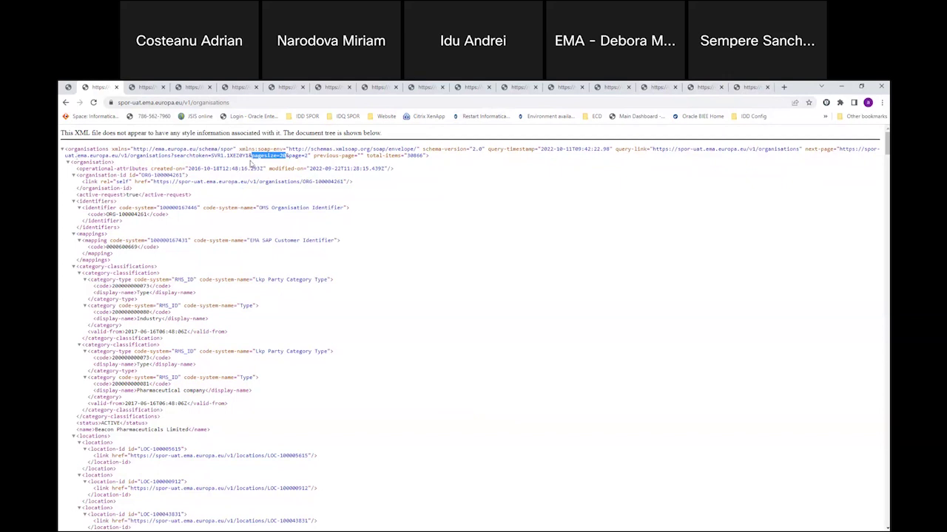
pyautogui.moveTo(249, 157); pyautogui.dragTo(212, 156)
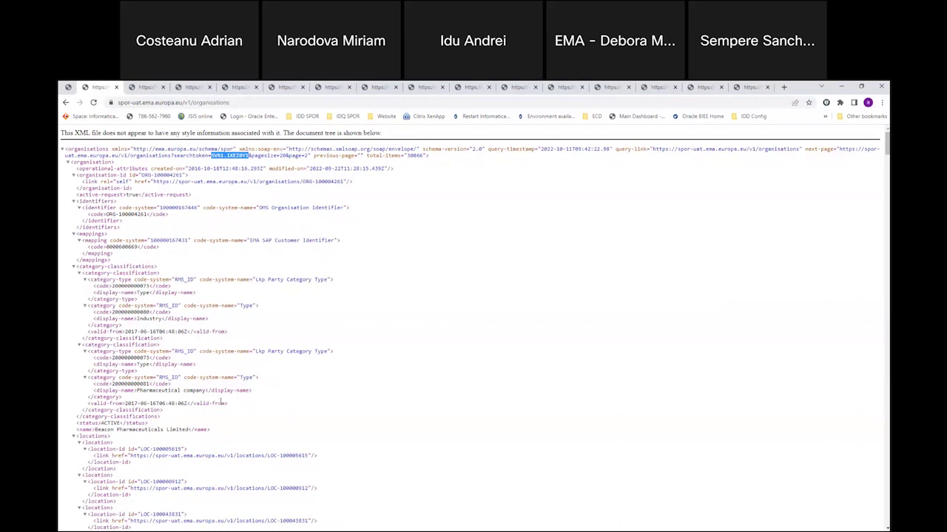
# Compare the default and pagesize=200 listings, then show ORG-100006857, Intervet International B.V.
pyautogui.click(146, 87)
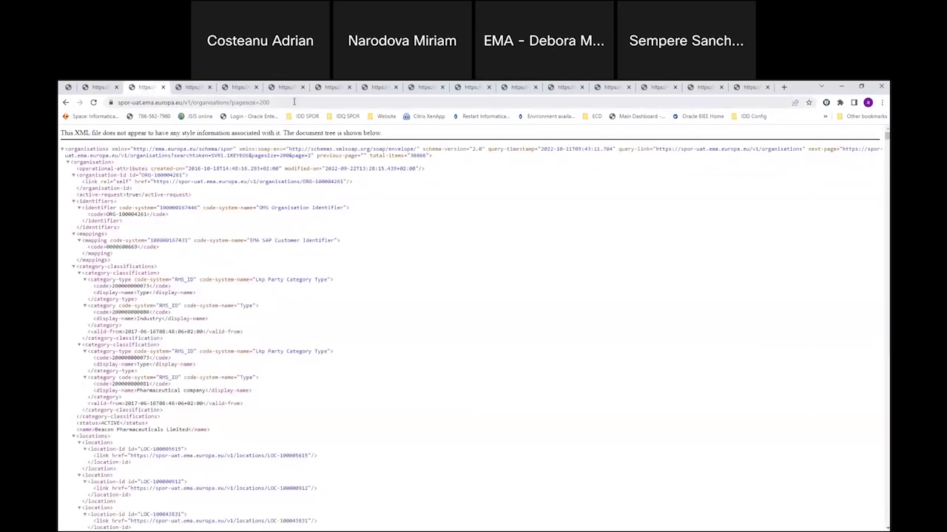
pyautogui.click(101, 87)
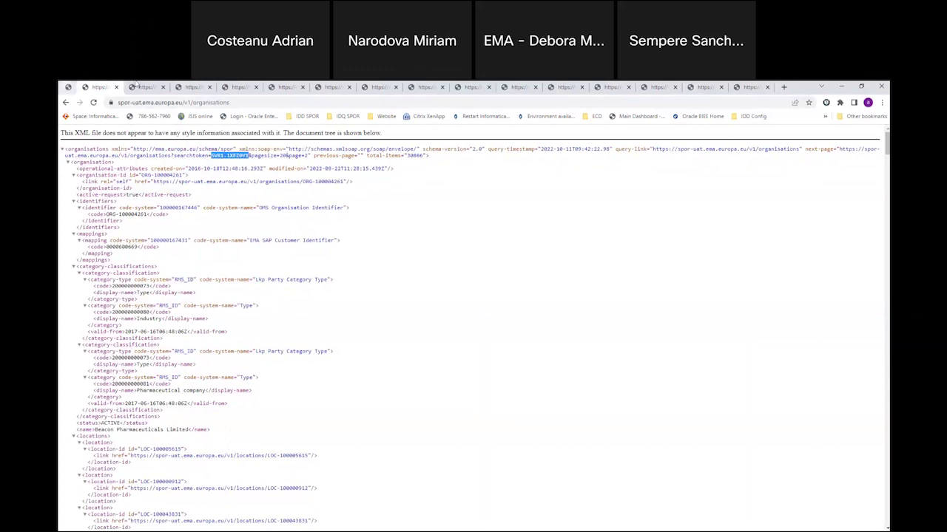
pyautogui.hotkey('ctrl', 'Tab')
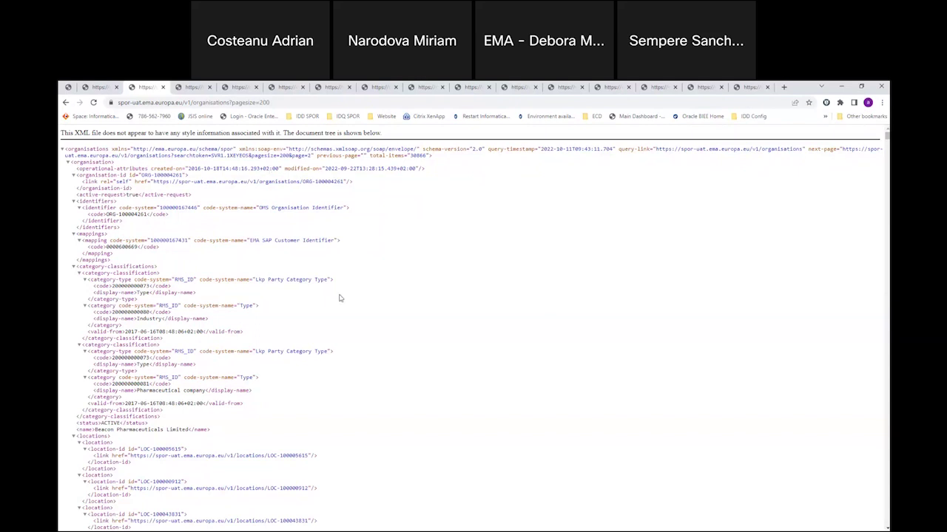
pyautogui.scroll(-5, 338, 296)
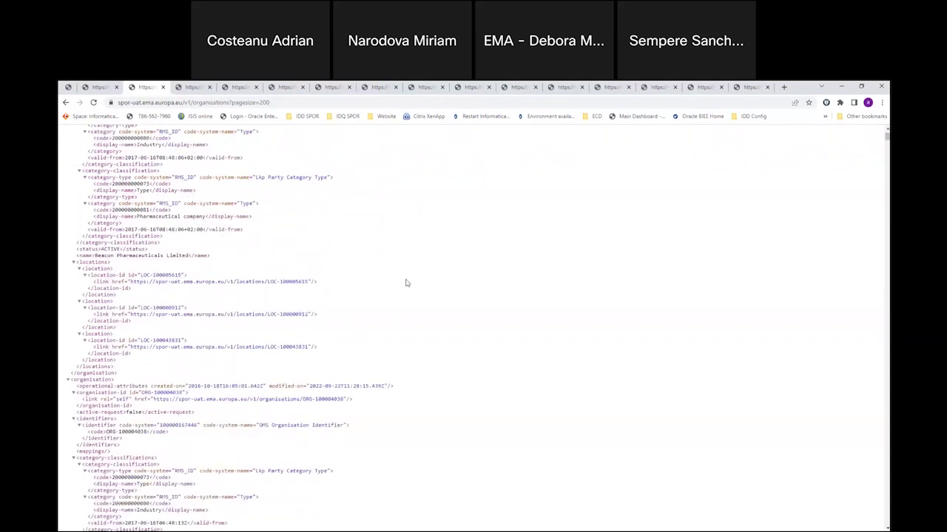
pyautogui.scroll(5, 271, 231)
pyautogui.click(191, 87)
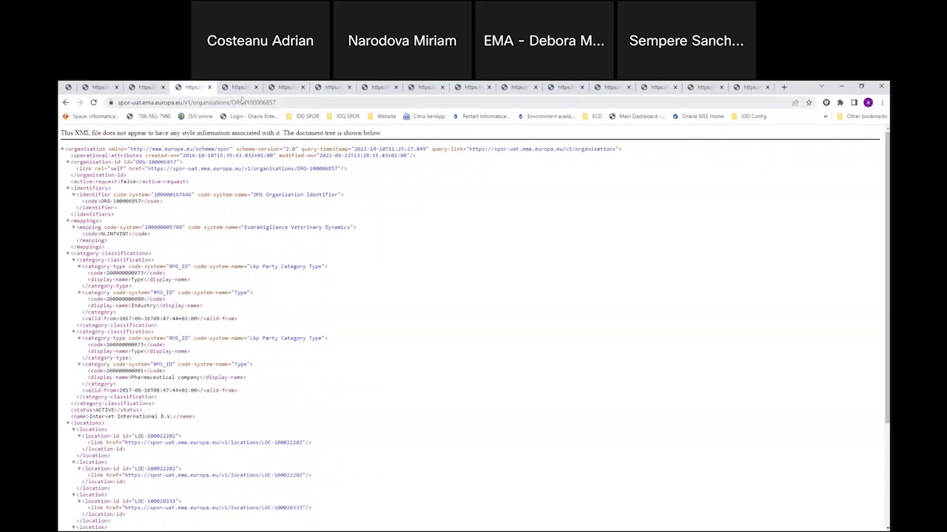
# Review ORG-100006857's versions=true history, then show the org-name=*test* search with 284 items.
pyautogui.moveTo(235, 103); pyautogui.dragTo(280, 108)
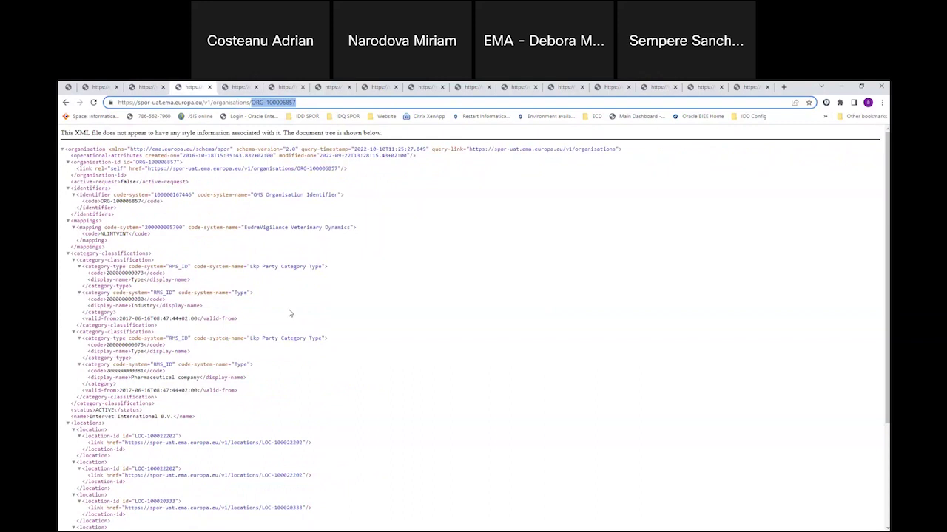
pyautogui.click(237, 87)
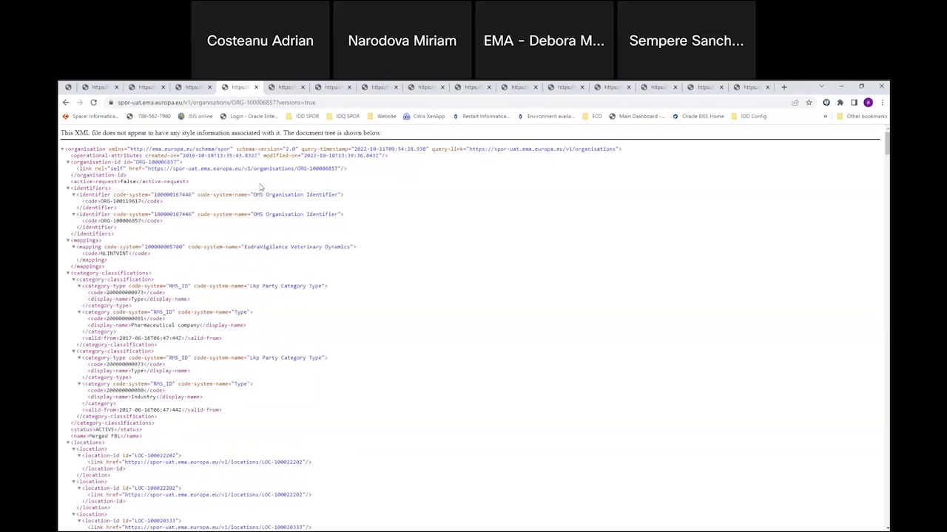
pyautogui.click(192, 87)
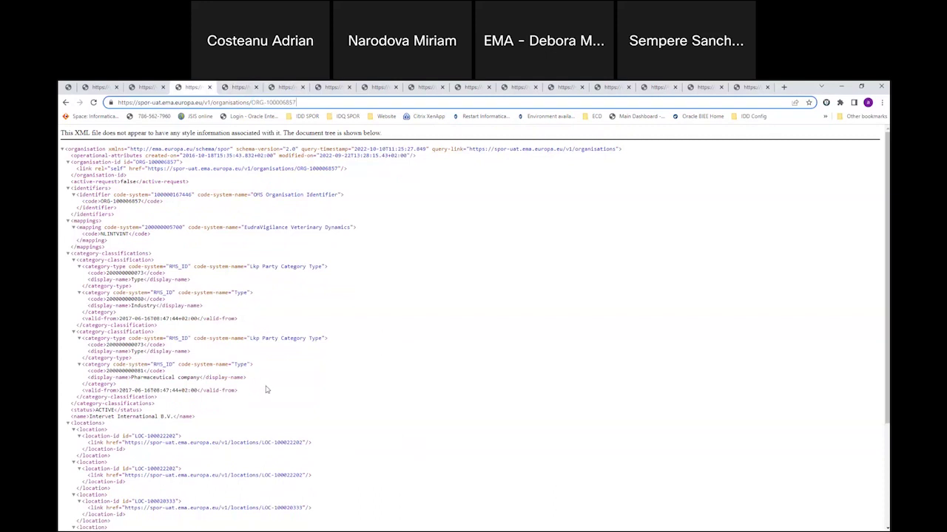
pyautogui.click(247, 87)
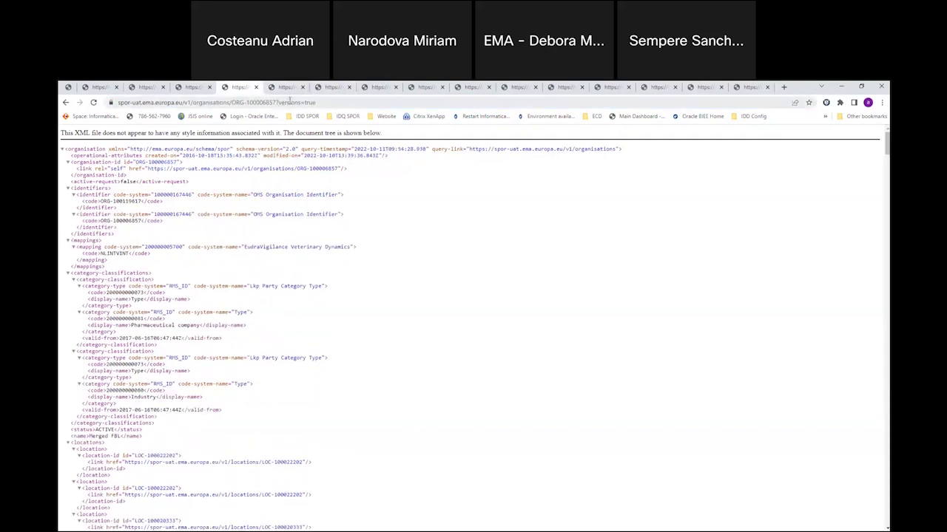
pyautogui.moveTo(288, 102); pyautogui.dragTo(326, 108)
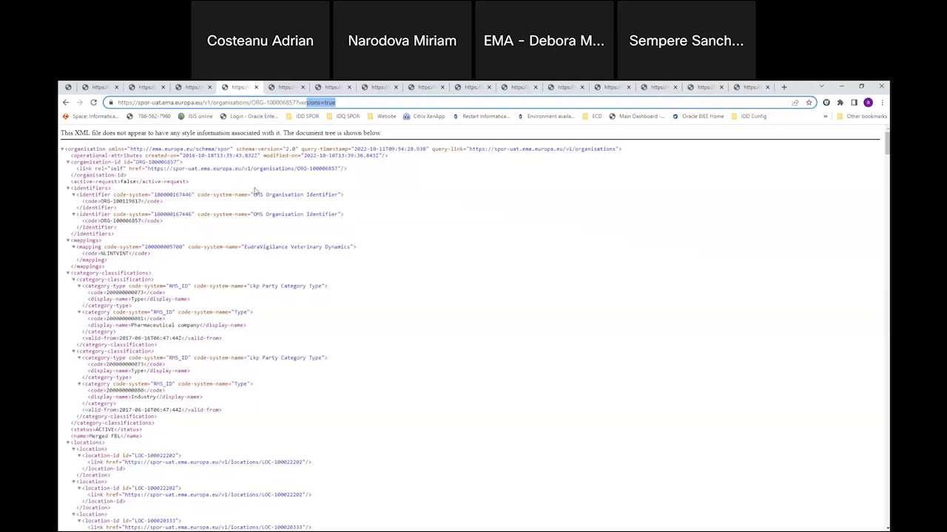
pyautogui.click(276, 87)
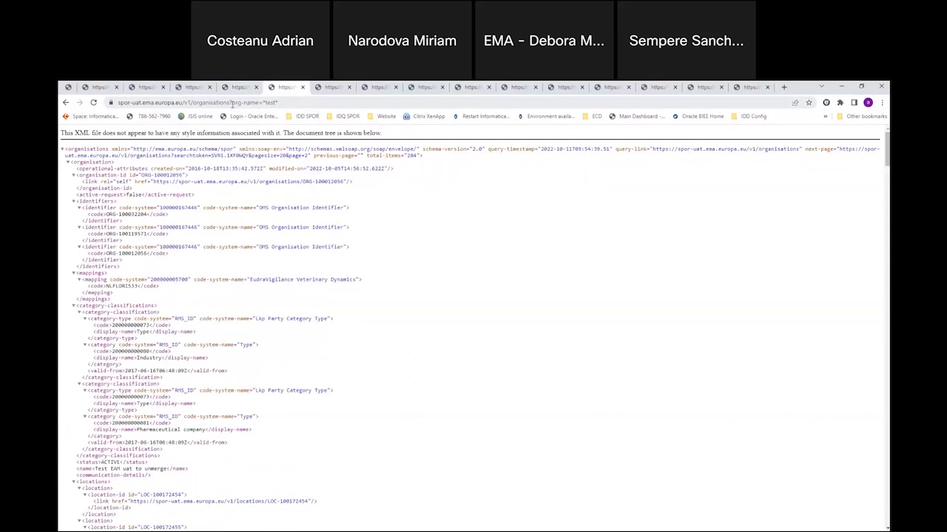
# Note the *test* filter, 284 total and default pagesize=20, then show results 50 per page.
pyautogui.moveTo(232, 104); pyautogui.dragTo(281, 108)
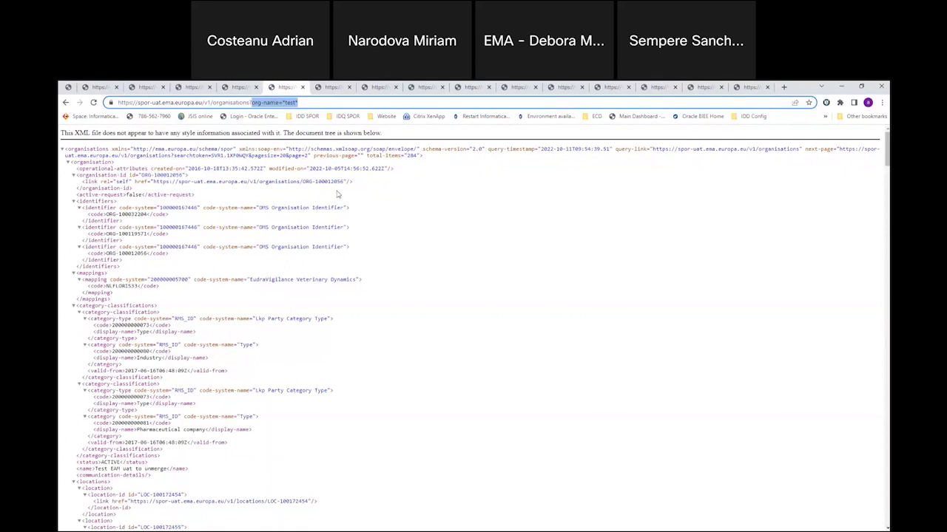
pyautogui.moveTo(424, 156); pyautogui.dragTo(363, 156)
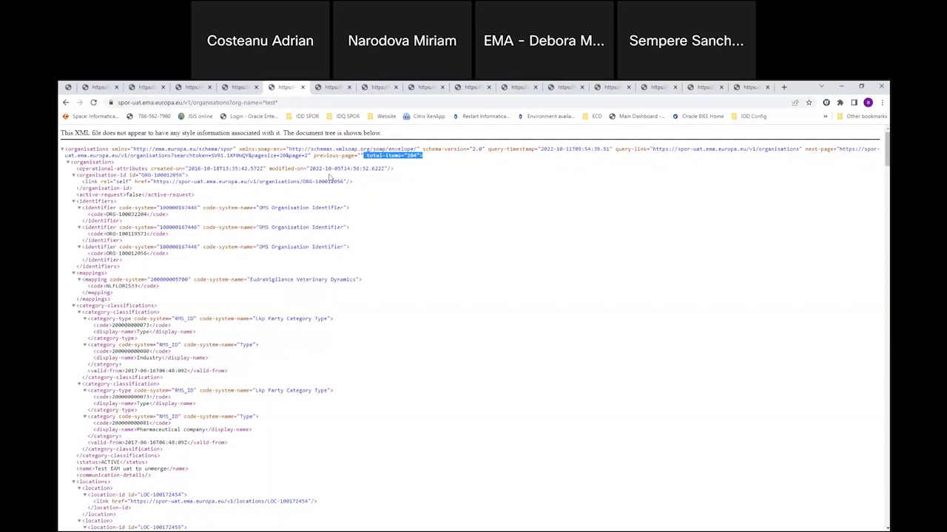
pyautogui.click(329, 87)
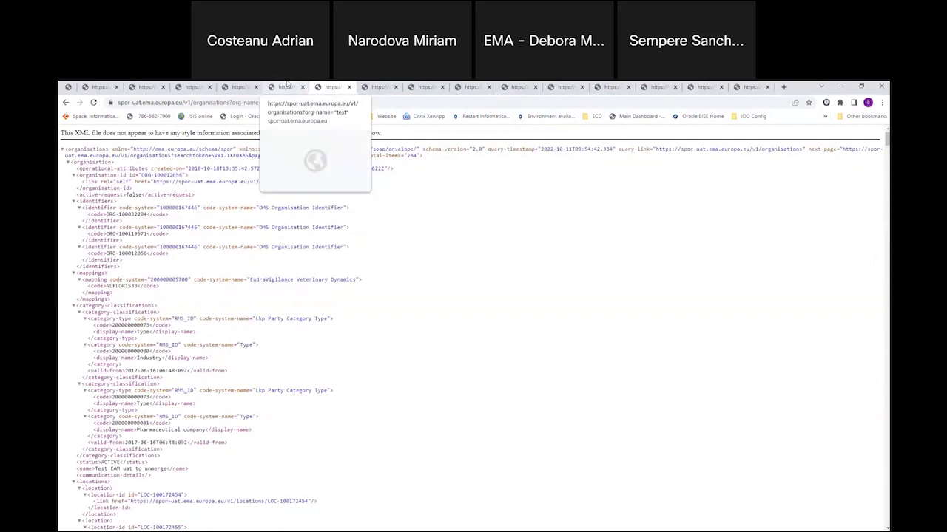
pyautogui.click(282, 87)
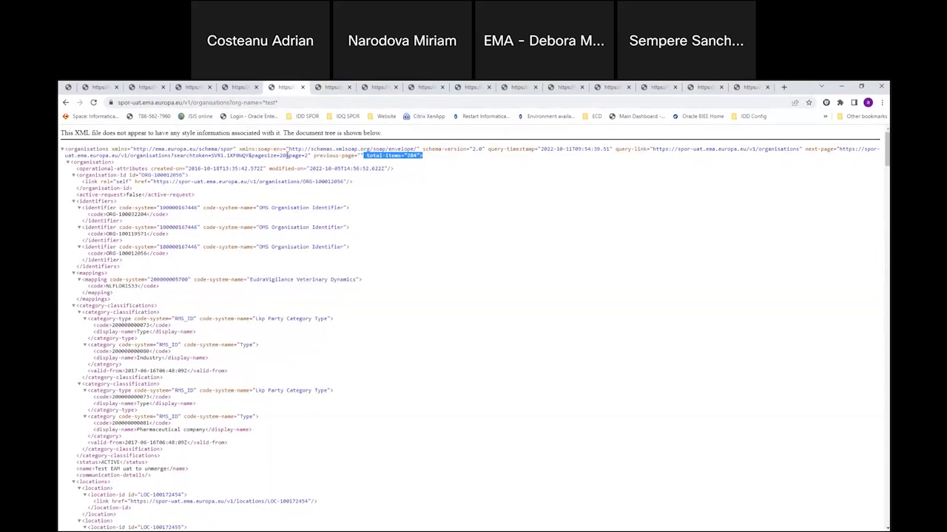
pyautogui.moveTo(285, 156); pyautogui.dragTo(251, 157)
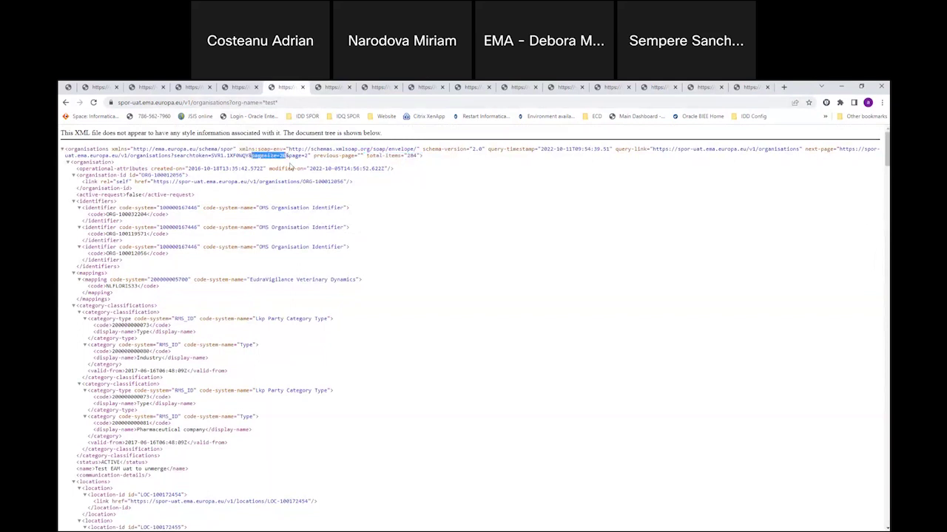
pyautogui.click(330, 87)
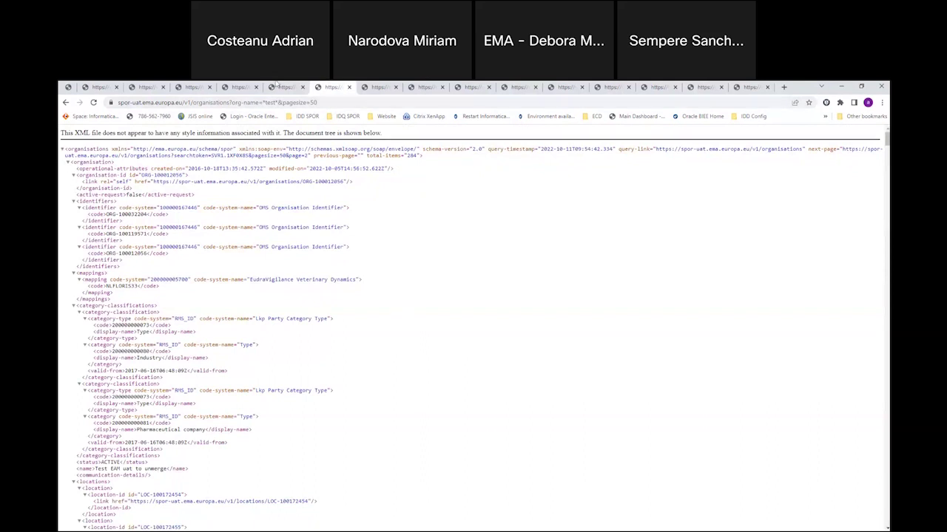
pyautogui.doubleClick(276, 83)
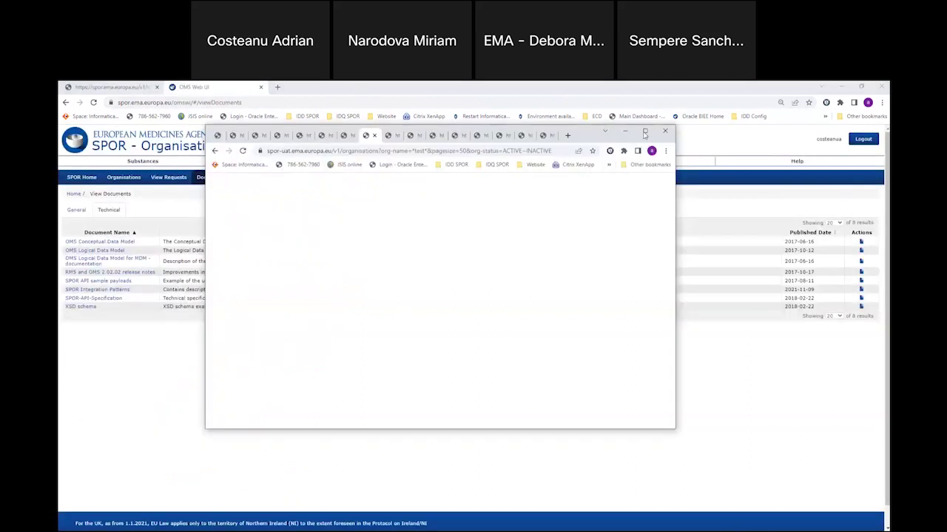
pyautogui.click(644, 132)
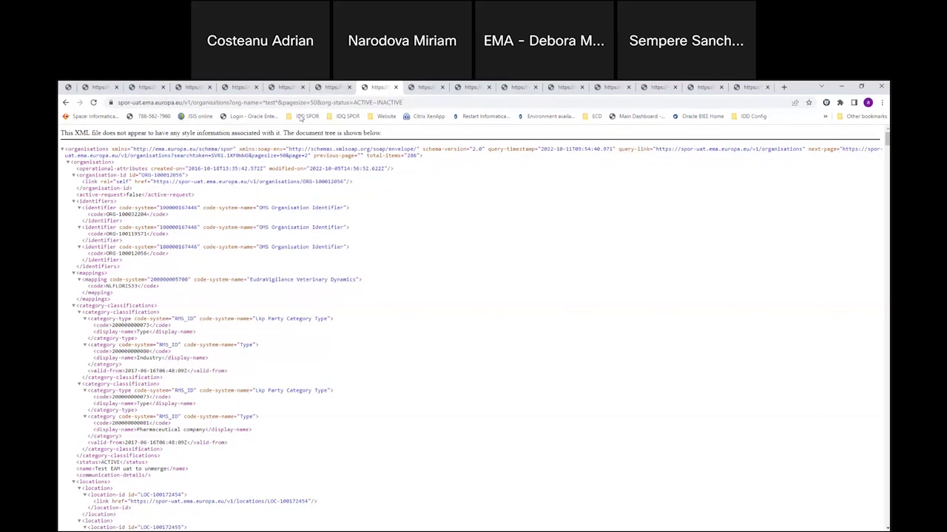
pyautogui.hotkey('ctrl', 'shift', 'Tab')
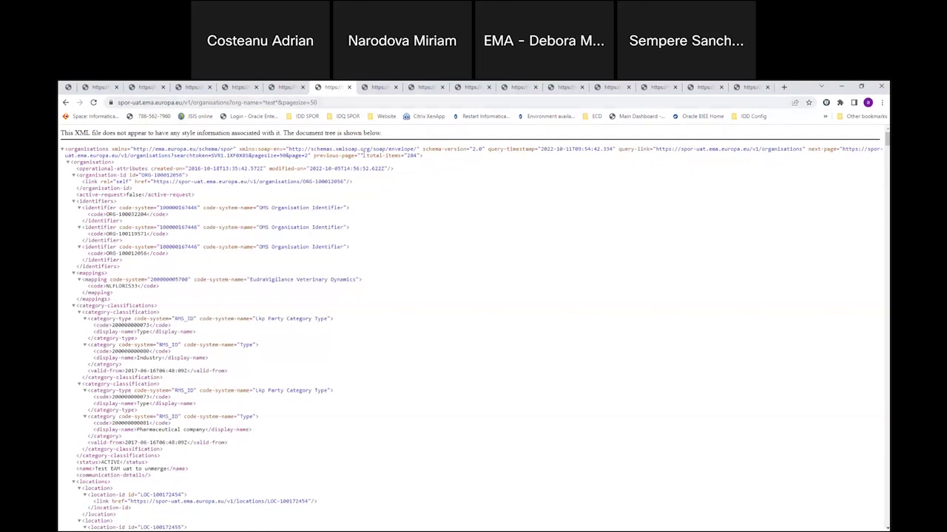
# Compare *test* results for ACTIVE-INACTIVE with INACTIVE-only status, which totals 2 items.
pyautogui.moveTo(364, 155); pyautogui.dragTo(419, 172)
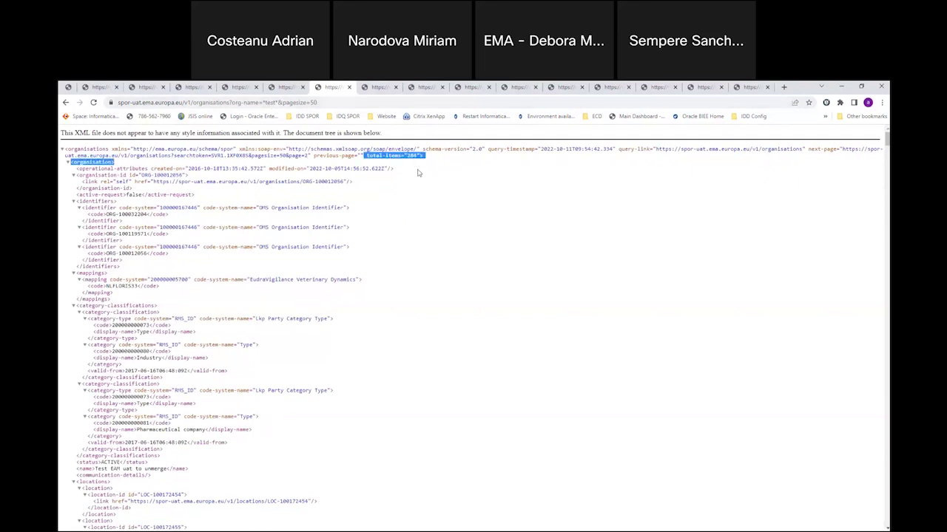
pyautogui.click(426, 164)
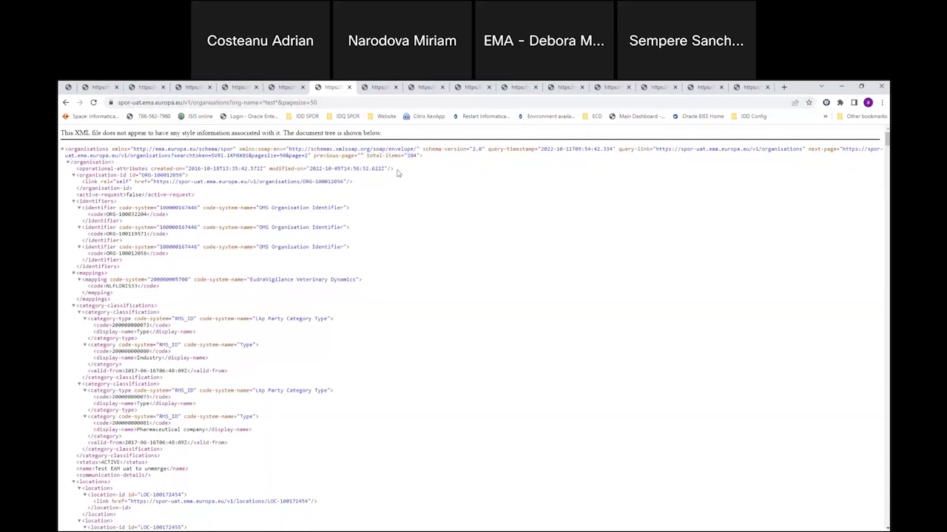
pyautogui.click(371, 87)
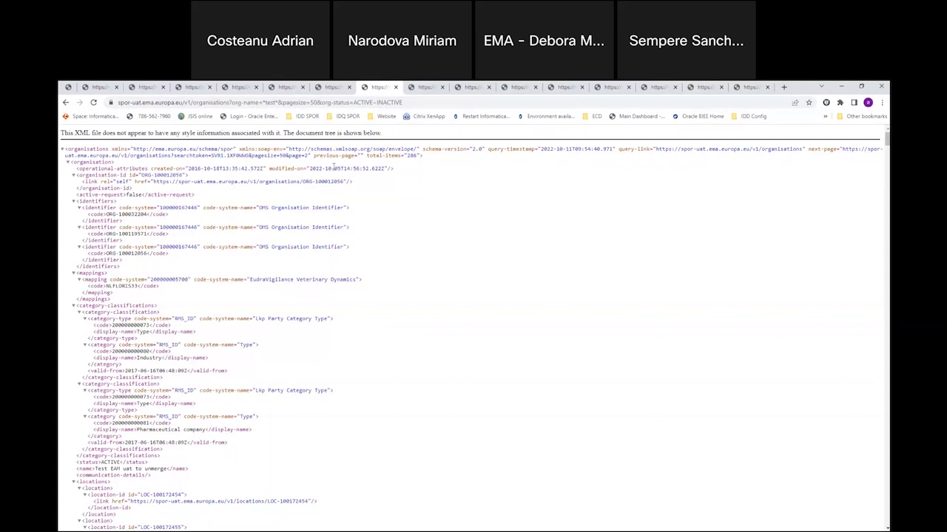
pyautogui.click(423, 88)
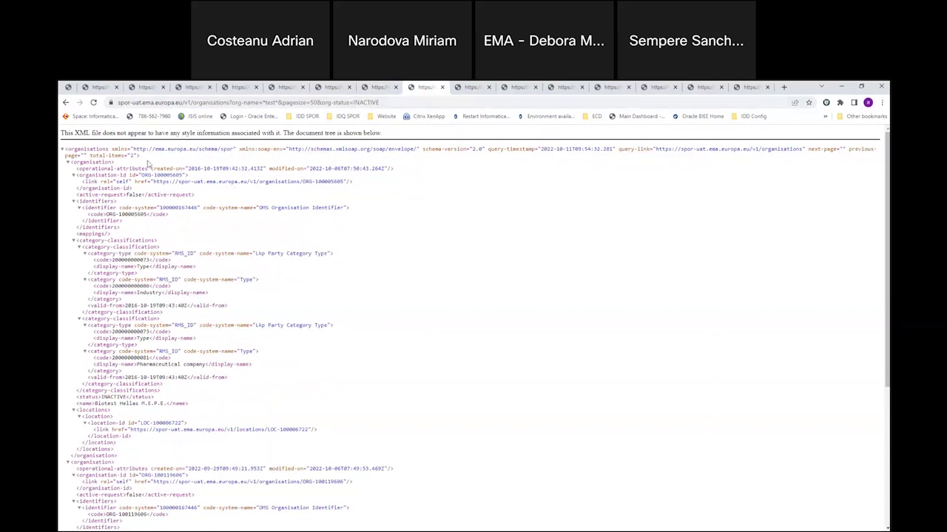
# Note total-items="2", then show location LOC-100022202 with its Netherlands address.
pyautogui.moveTo(96, 155); pyautogui.dragTo(140, 156)
pyautogui.click(469, 95)
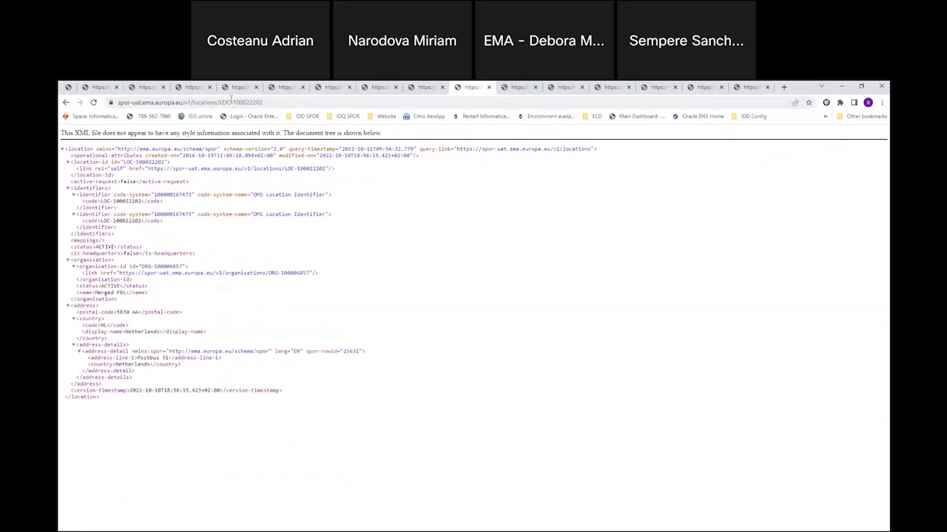
# Copy the LOC-100022202 id, then select the locations?org-name=*test* search URL (365 items).
pyautogui.doubleClick(233, 102)
pyautogui.moveTo(221, 104); pyautogui.dragTo(218, 102)
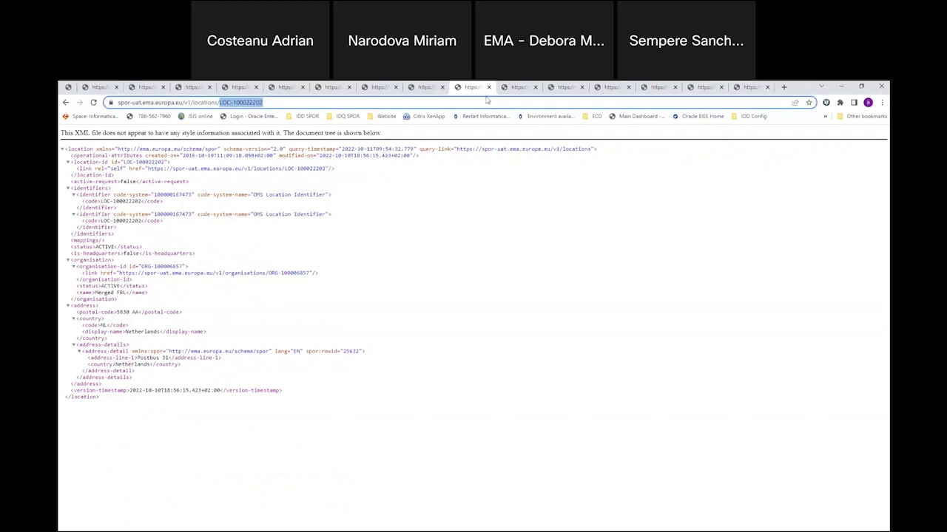
pyautogui.hotkey('ctrl', 'c')
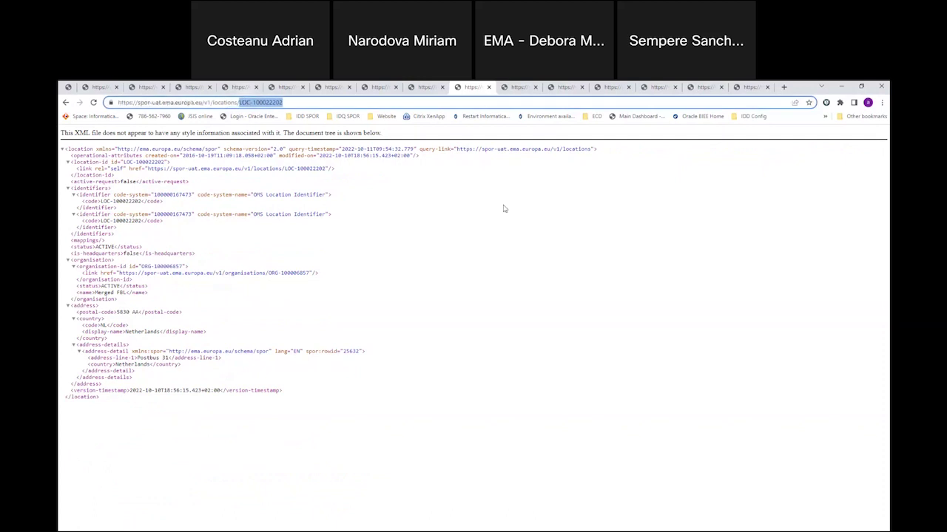
pyautogui.click(860, 87)
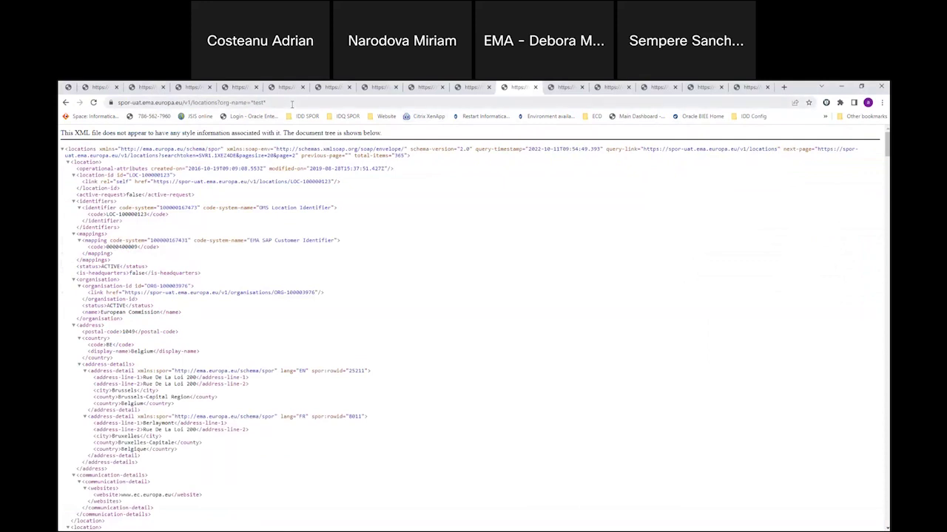
pyautogui.click(292, 103)
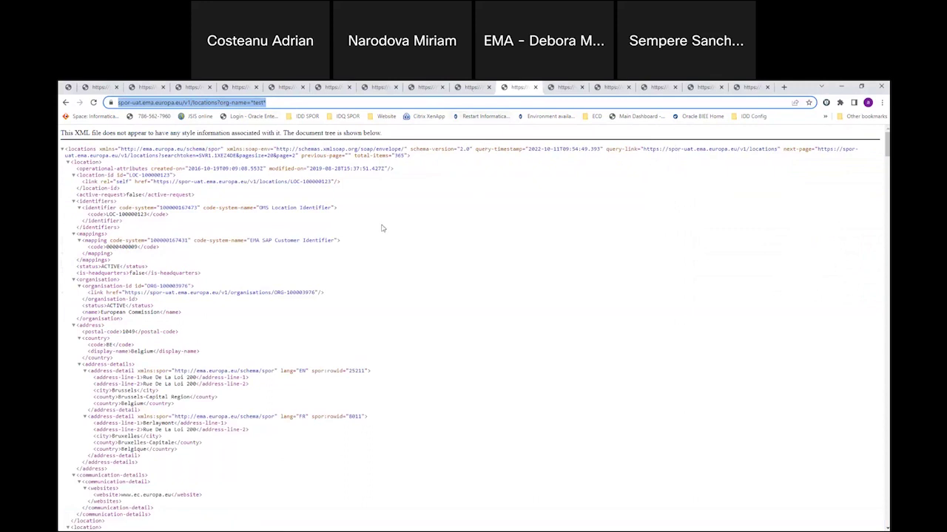
pyautogui.click(477, 90)
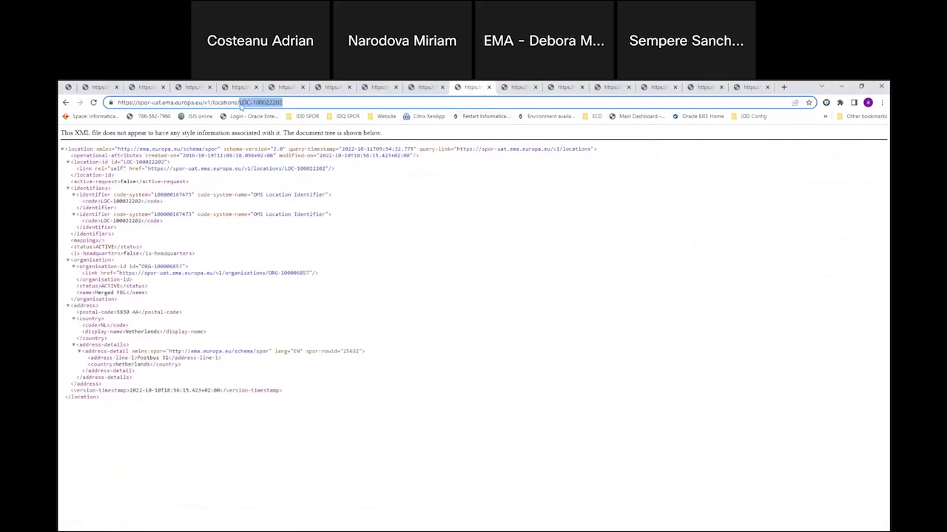
pyautogui.click(241, 106)
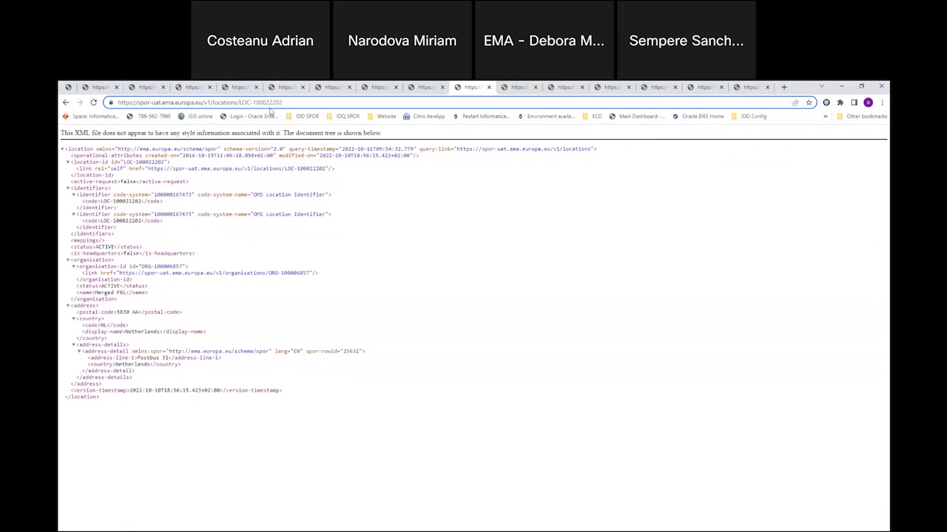
pyautogui.click(271, 107)
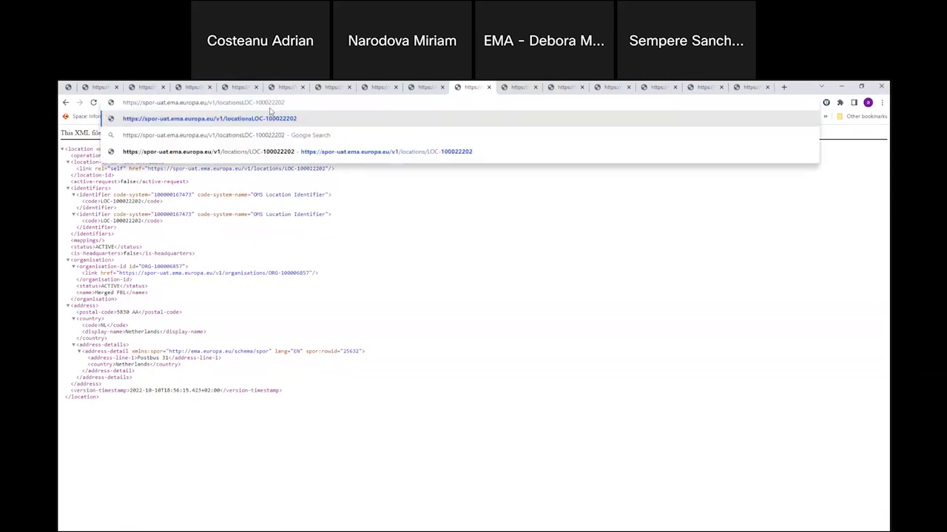
pyautogui.press('BackSpace')
pyautogui.press('BackSpace')
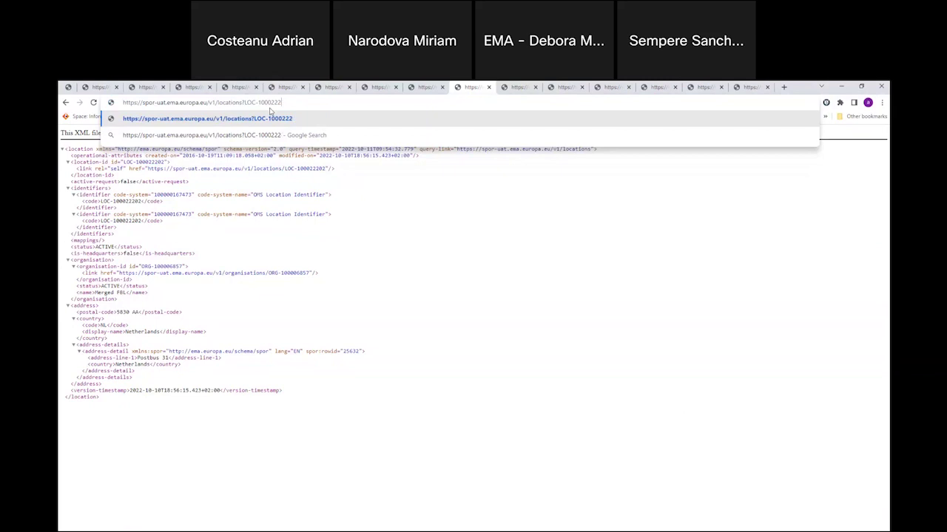
pyautogui.write('*')
pyautogui.press('Return')
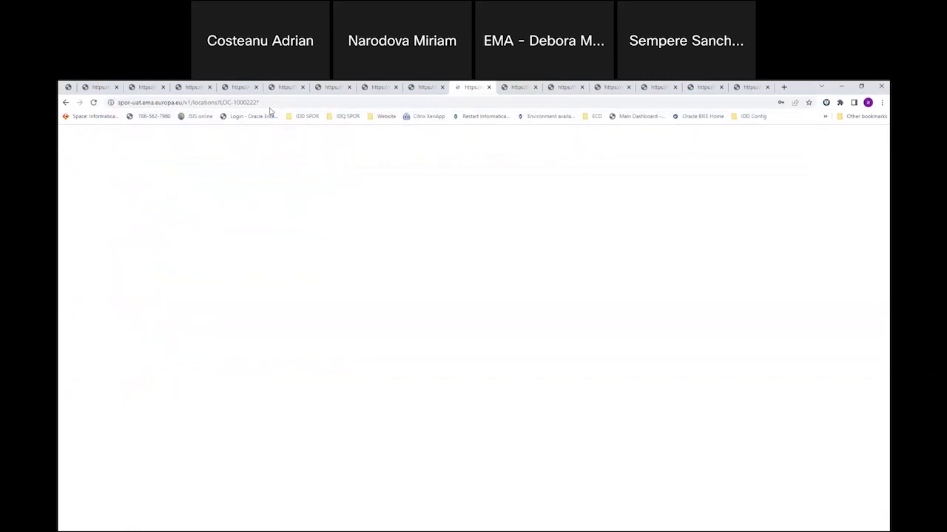
pyautogui.click(499, 196)
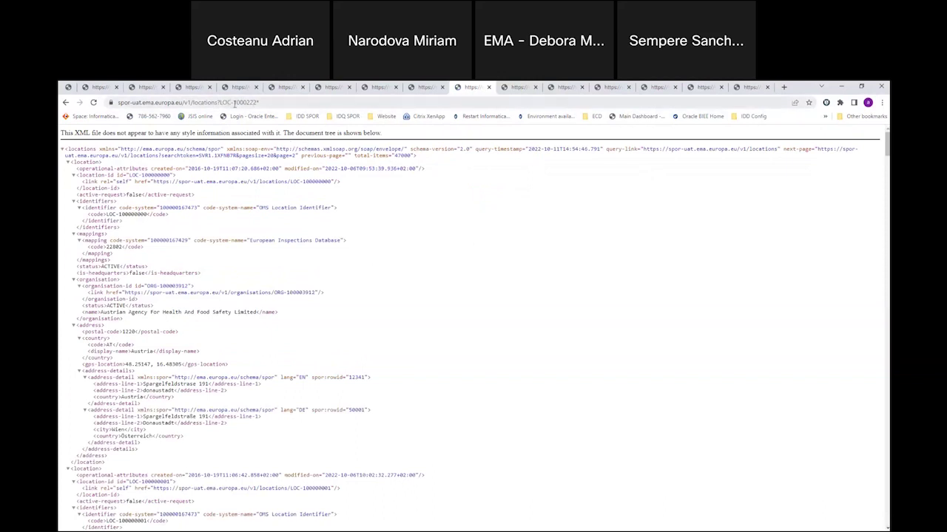
pyautogui.tripleClick(411, 155)
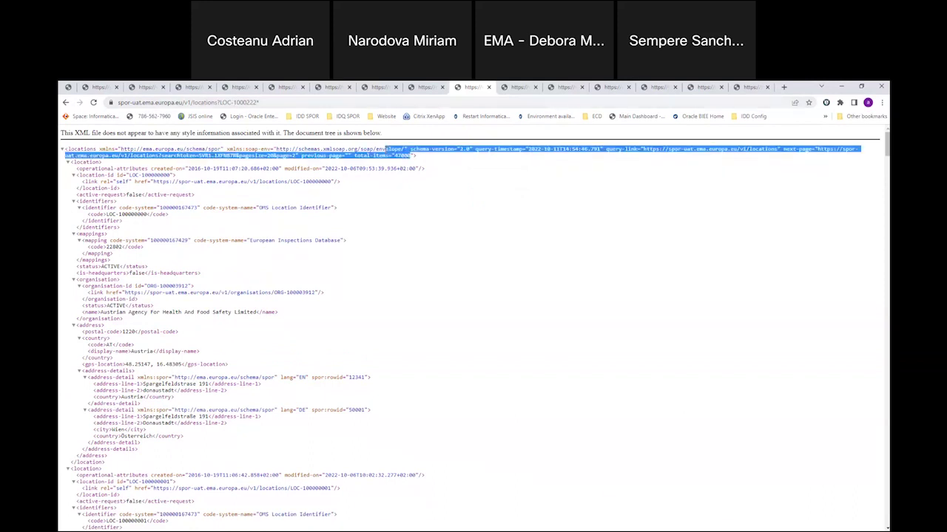
pyautogui.moveTo(411, 155); pyautogui.dragTo(401, 206)
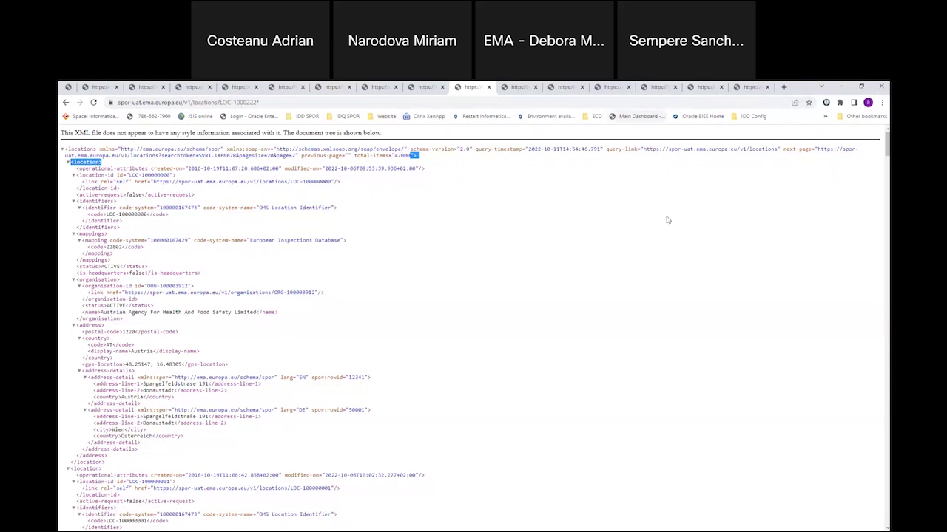
pyautogui.click(862, 86)
# Show the org-name=*test*&loc-status=ACTIVE-INACTIVE locations full screen, reporting 376 total items.
pyautogui.click(434, 137)
pyautogui.click(427, 150)
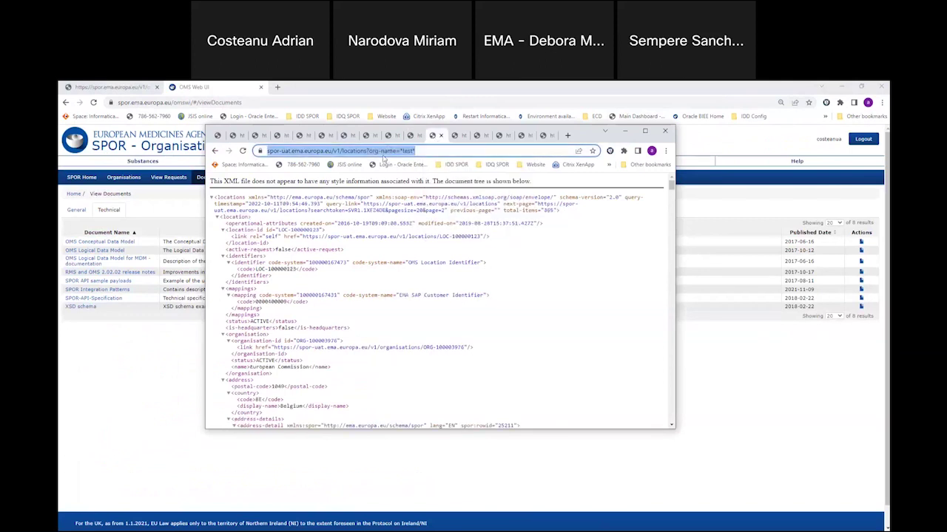
pyautogui.click(422, 151)
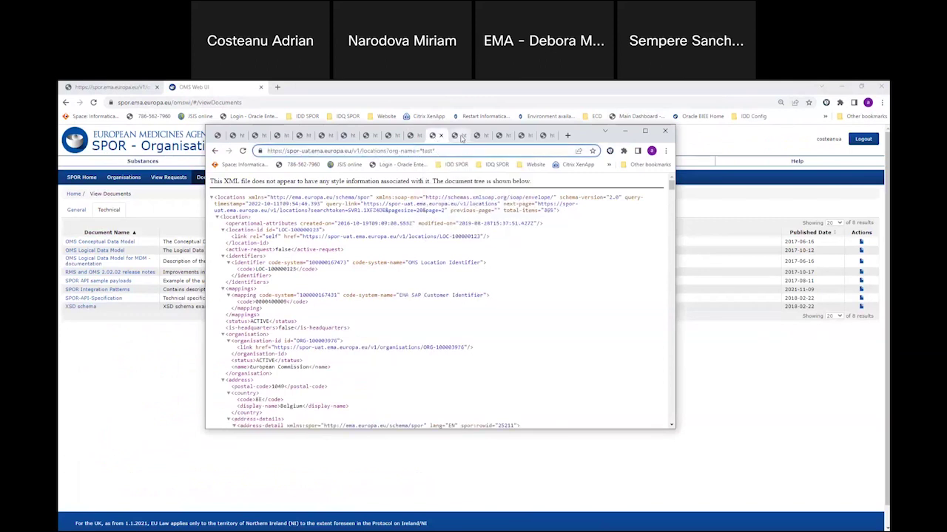
pyautogui.click(453, 135)
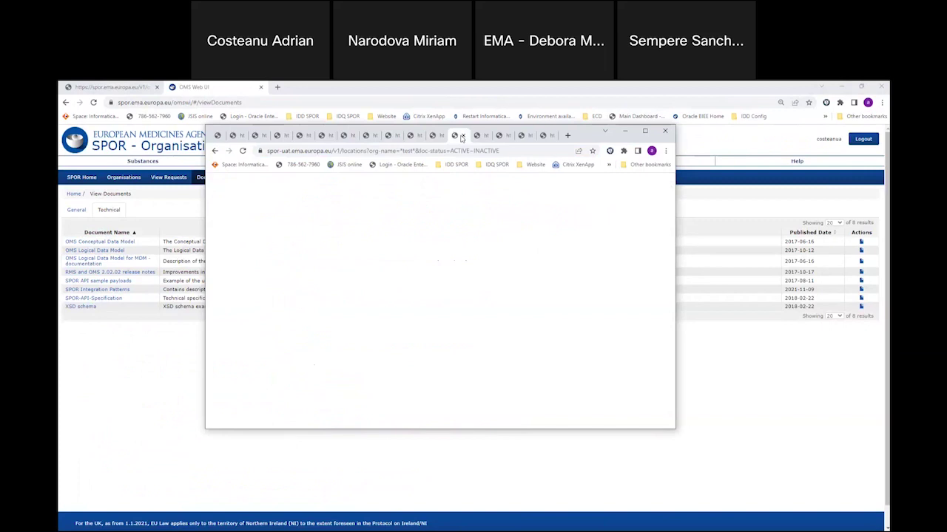
pyautogui.click(644, 132)
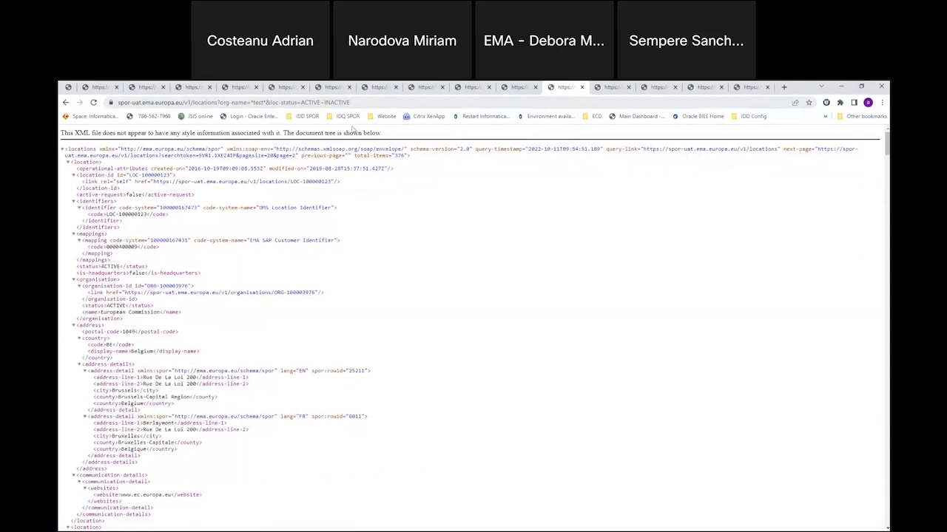
pyautogui.moveTo(321, 102); pyautogui.dragTo(361, 108)
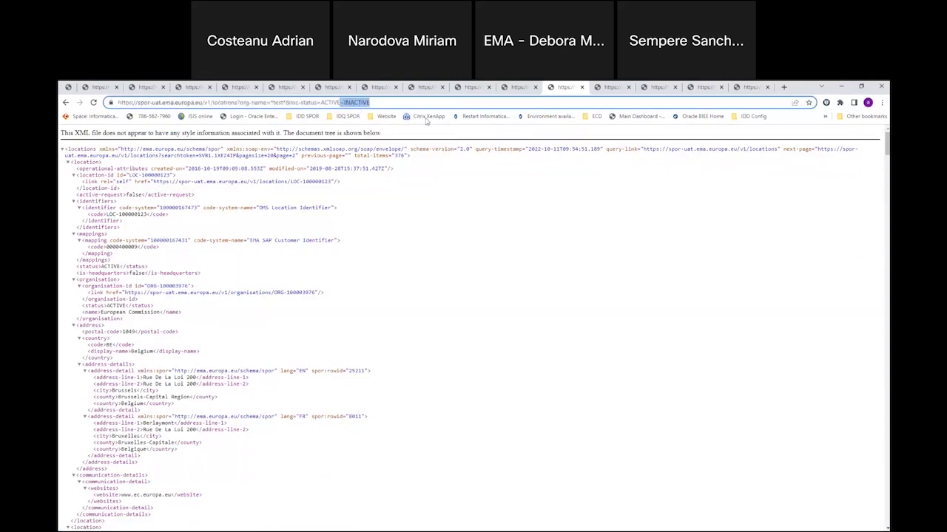
pyautogui.click(585, 239)
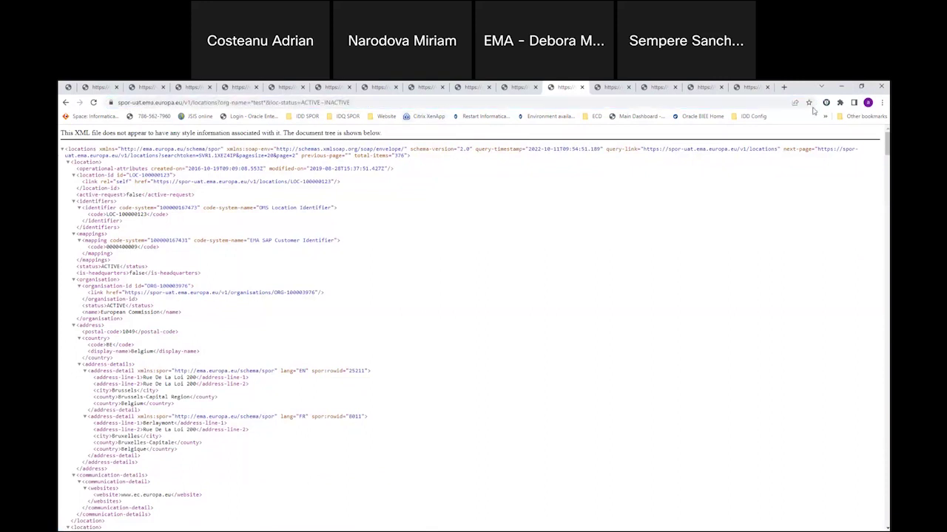
# Compare the INACTIVE-only locations (11 items) against the ACTIVE-INACTIVE results (376 items).
pyautogui.click(860, 85)
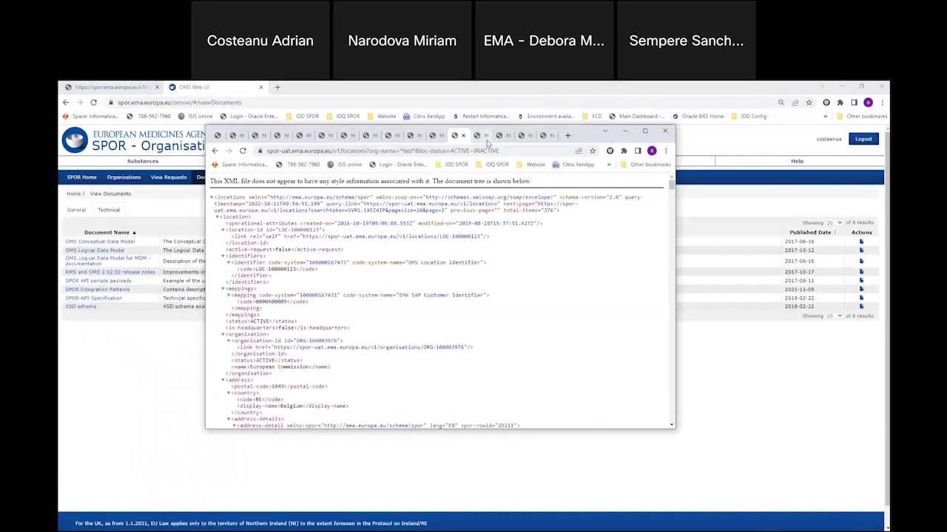
pyautogui.click(652, 131)
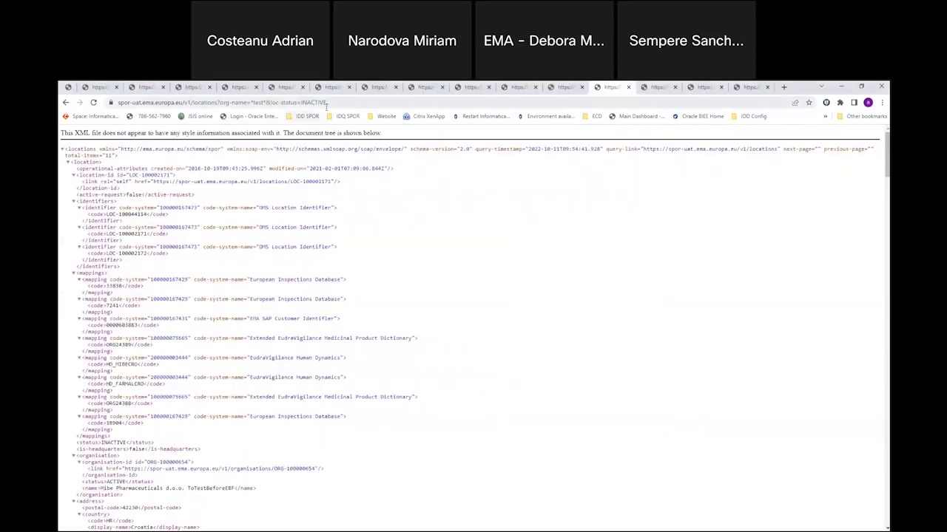
pyautogui.click(569, 86)
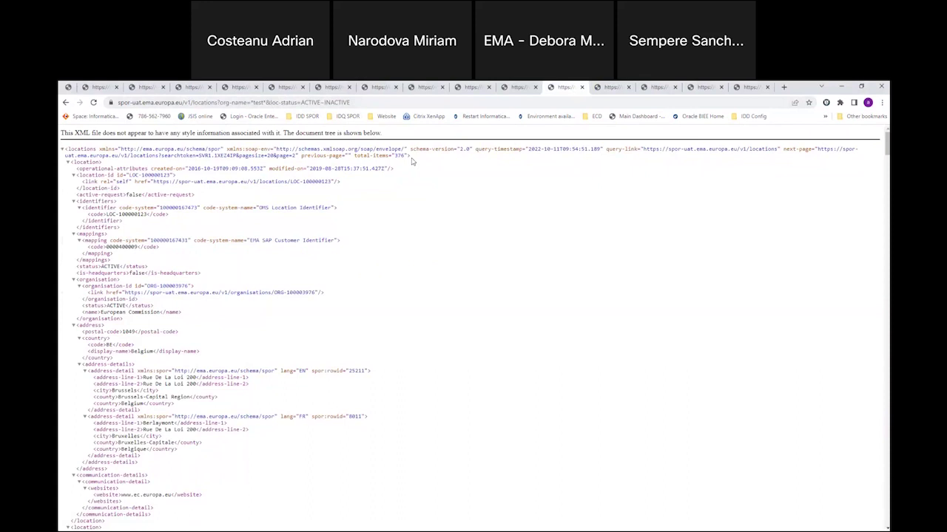
pyautogui.click(612, 86)
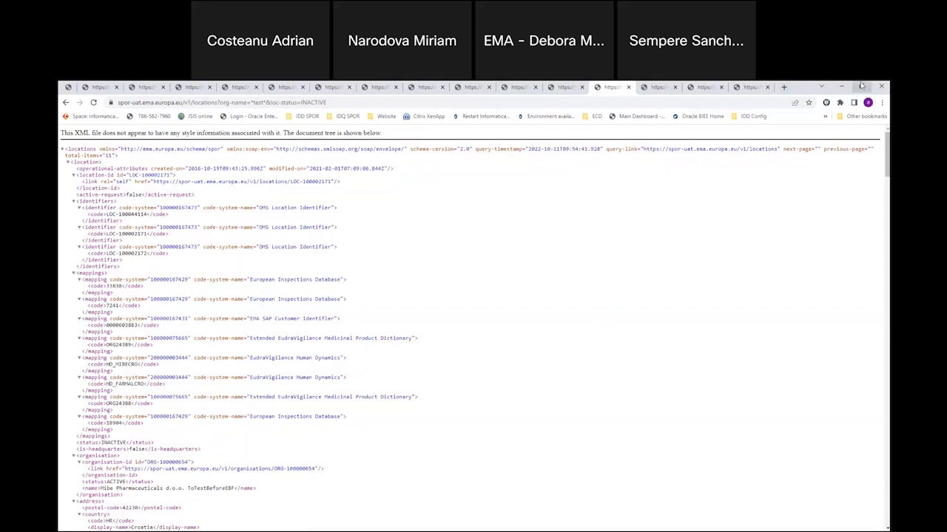
pyautogui.click(862, 86)
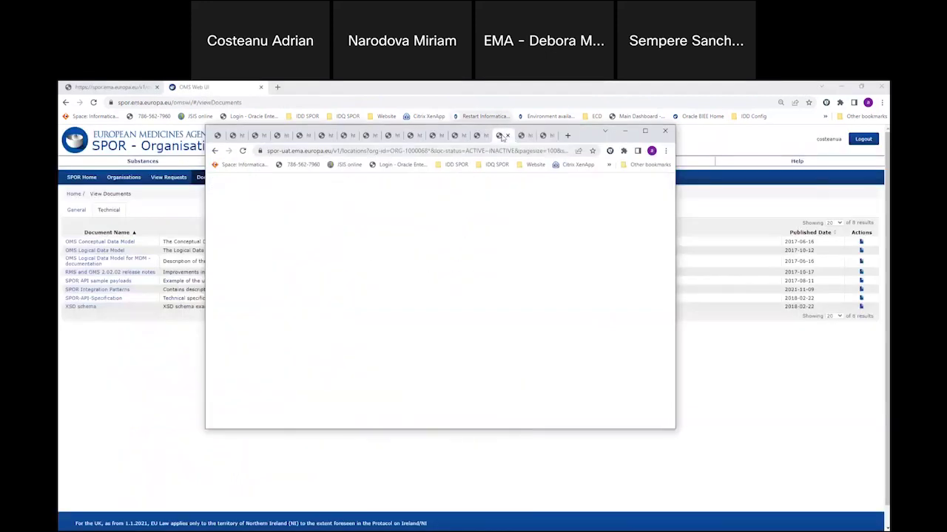
# Show ORG-1000068* locations full screen, 100 per page sorted by org-name, and check plain-text view.
pyautogui.click(645, 131)
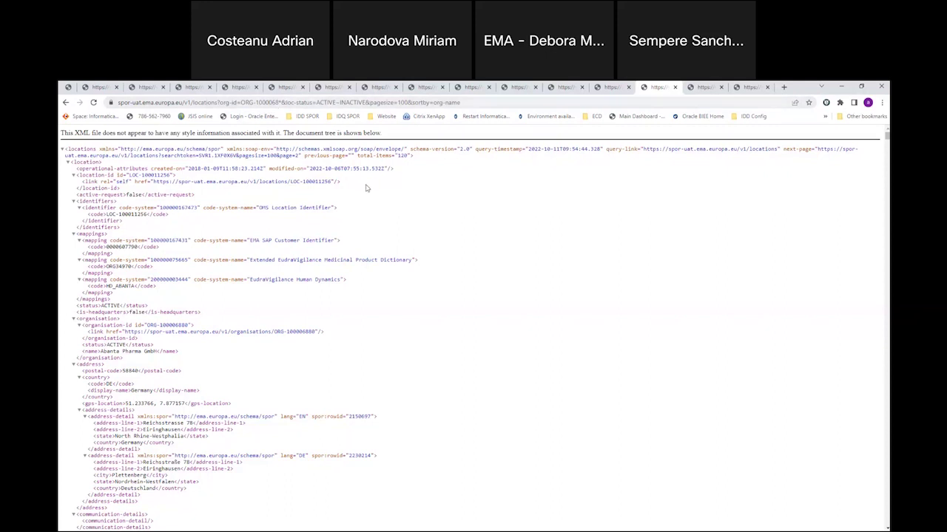
pyautogui.click(703, 86)
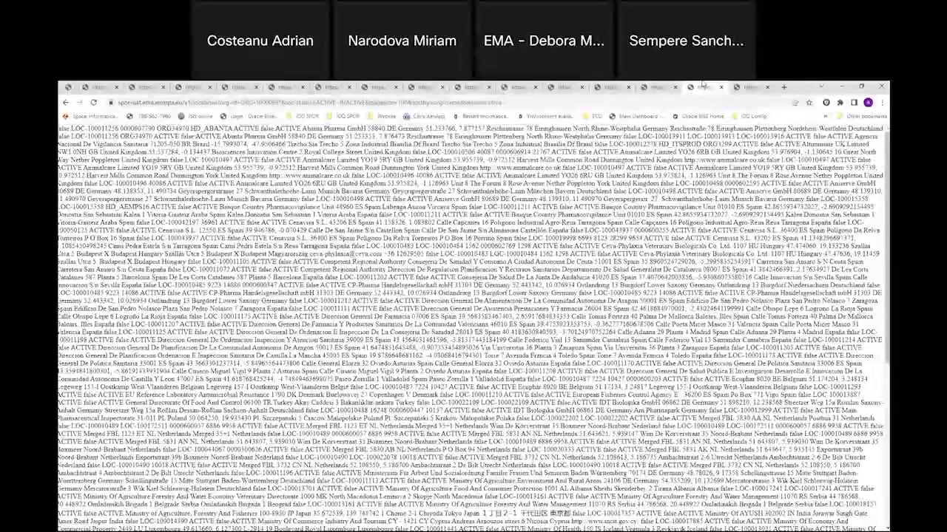
pyautogui.click(658, 86)
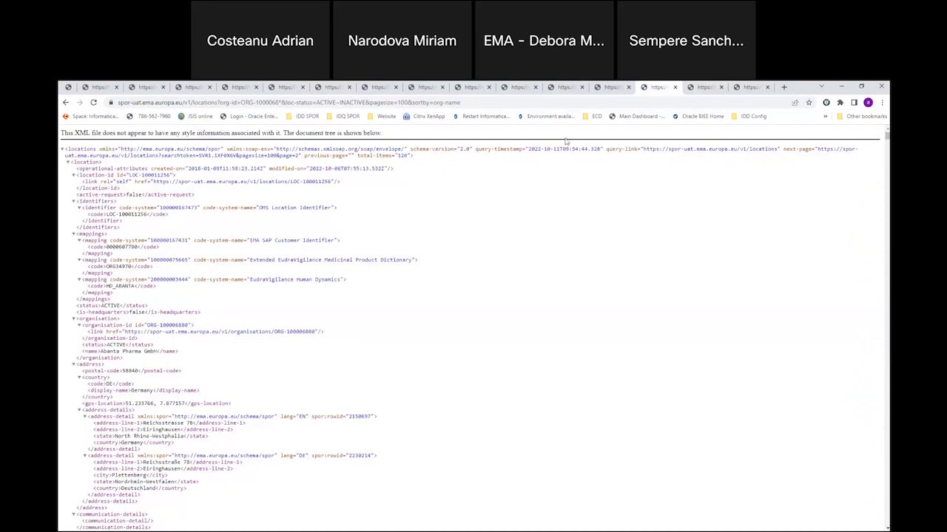
# Check the versions=true results, then highlight the loc-modified-after 2020-08-19T12:16:00.605+02:00 parameter for ORG-1000068*.
pyautogui.click(702, 87)
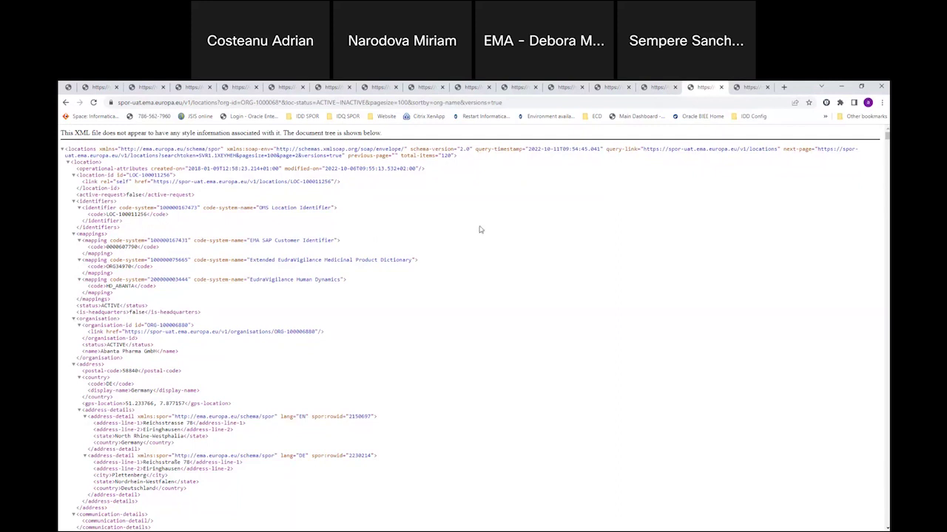
pyautogui.click(750, 86)
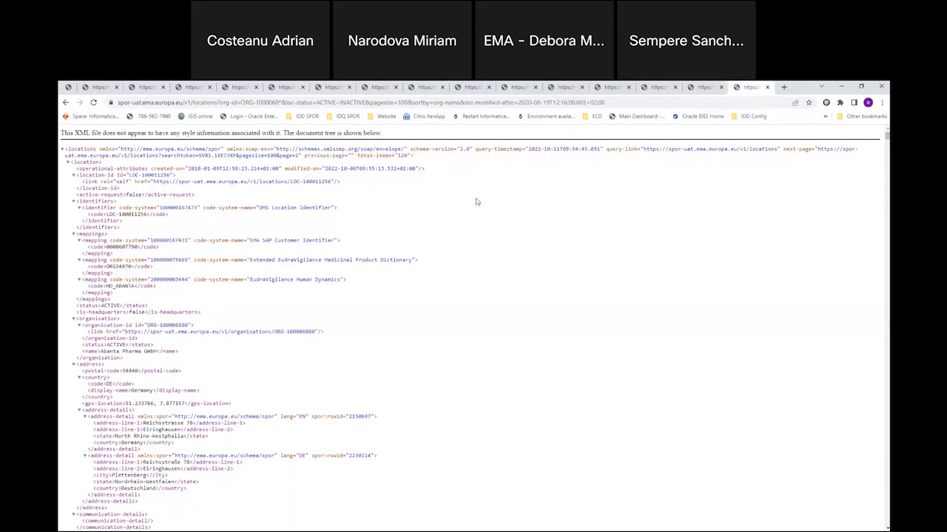
pyautogui.click(863, 85)
pyautogui.doubleClick(607, 131)
pyautogui.moveTo(464, 102); pyautogui.dragTo(622, 104)
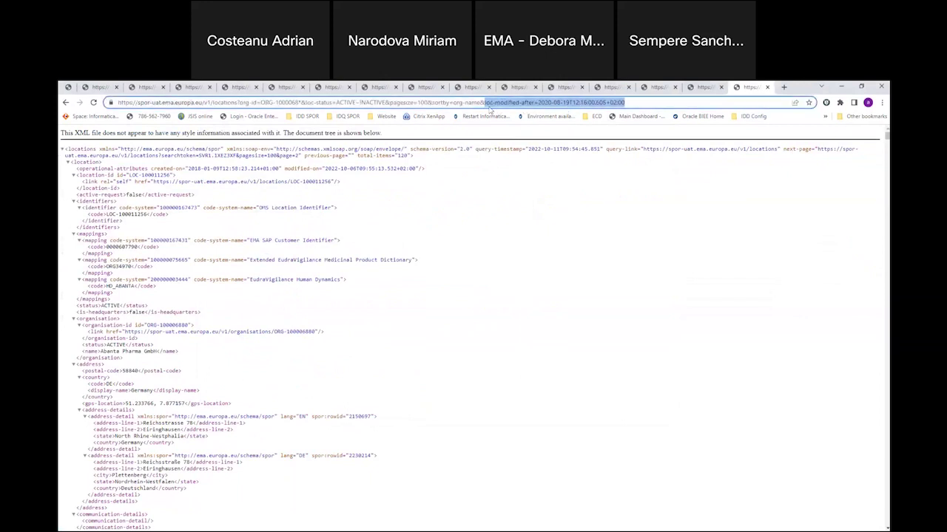